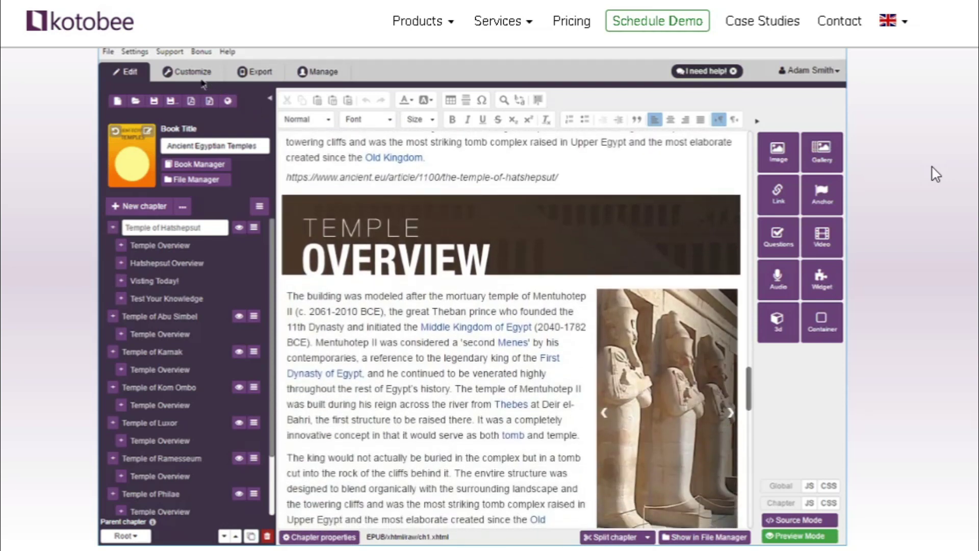
# Google 'kotobee author' and open the official kotobee.com result.
pyautogui.click(195, 76)
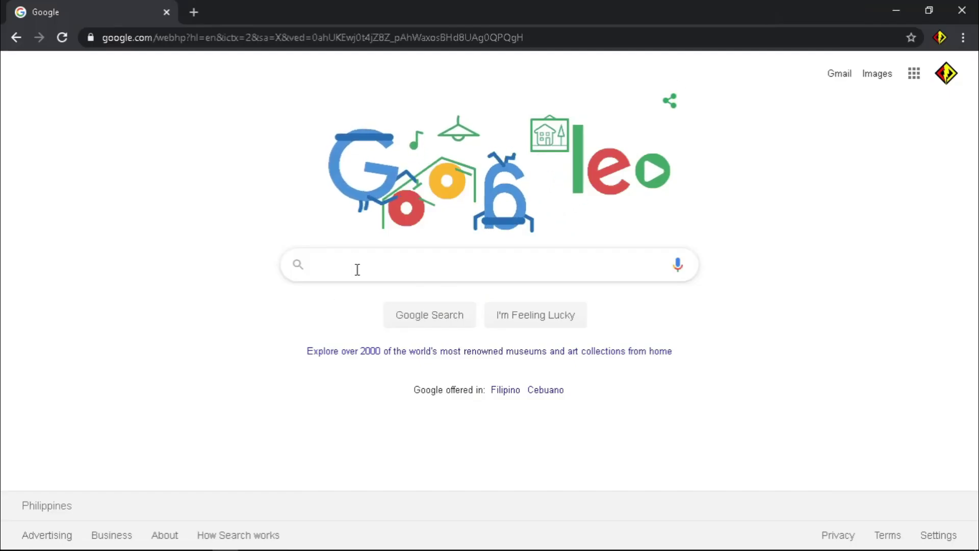
pyautogui.click(358, 270)
pyautogui.write('KOTOBEE')
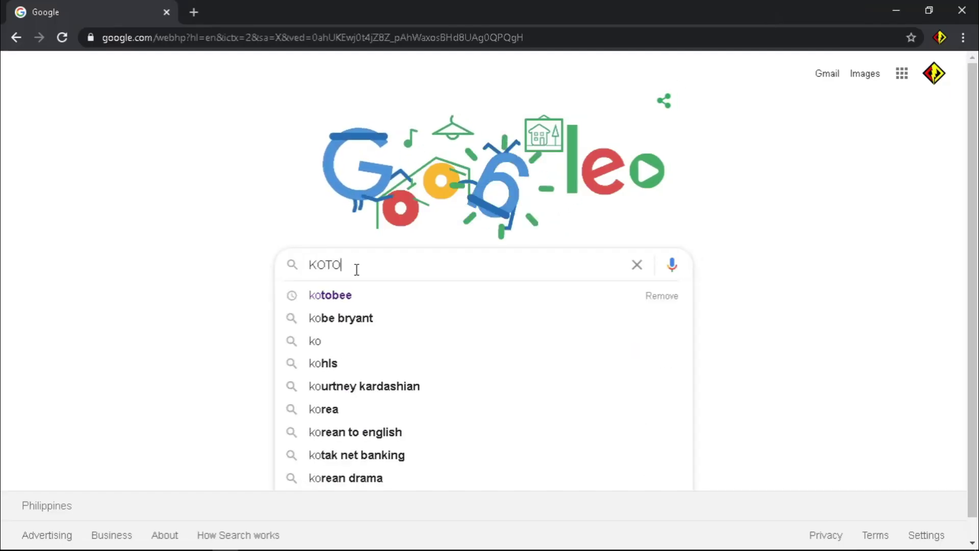
pyautogui.click(372, 321)
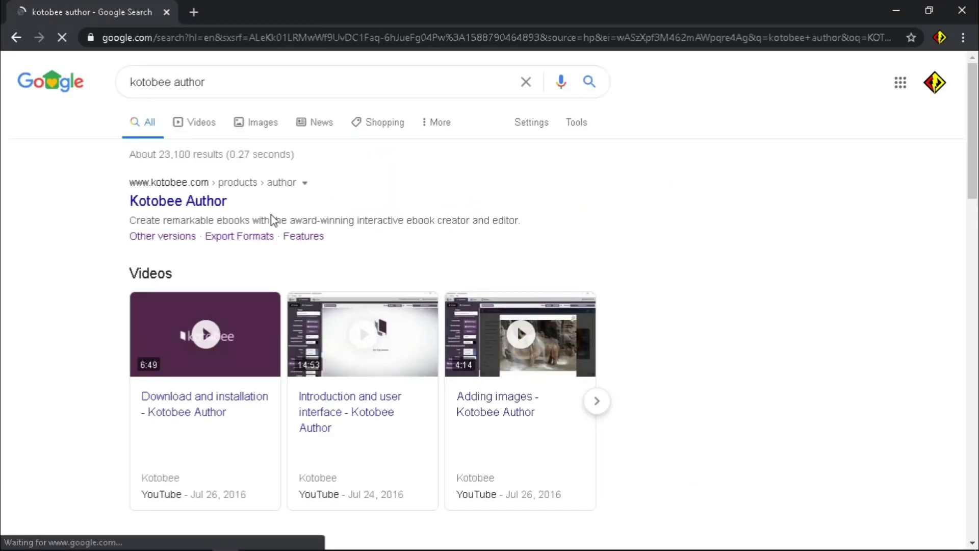
pyautogui.click(192, 204)
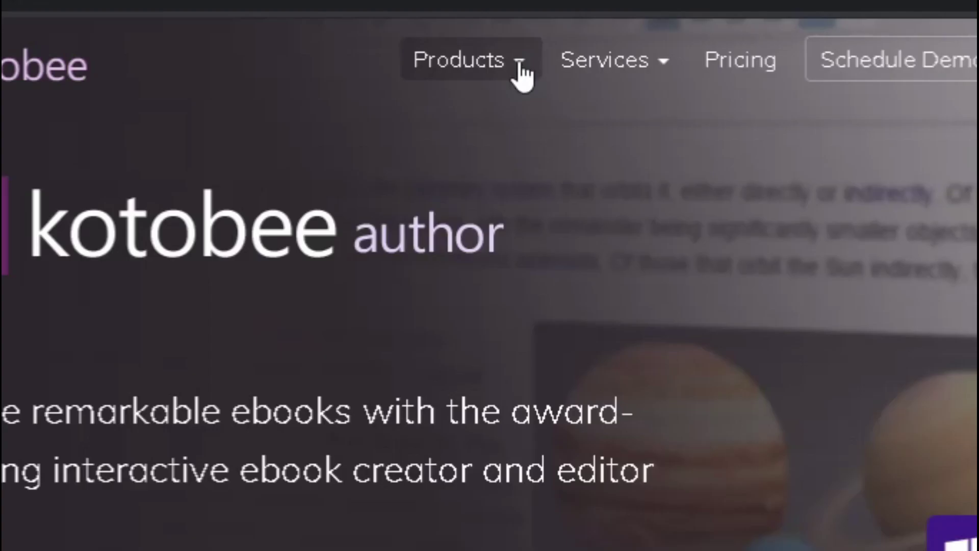
# Go to the Kotobee Author product page and download the Windows installer.
pyautogui.click(521, 71)
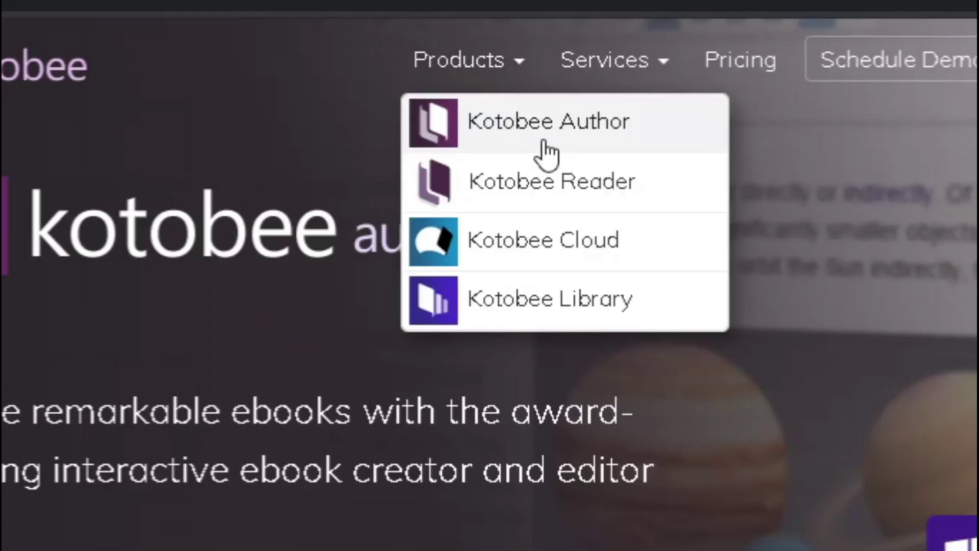
pyautogui.click(565, 149)
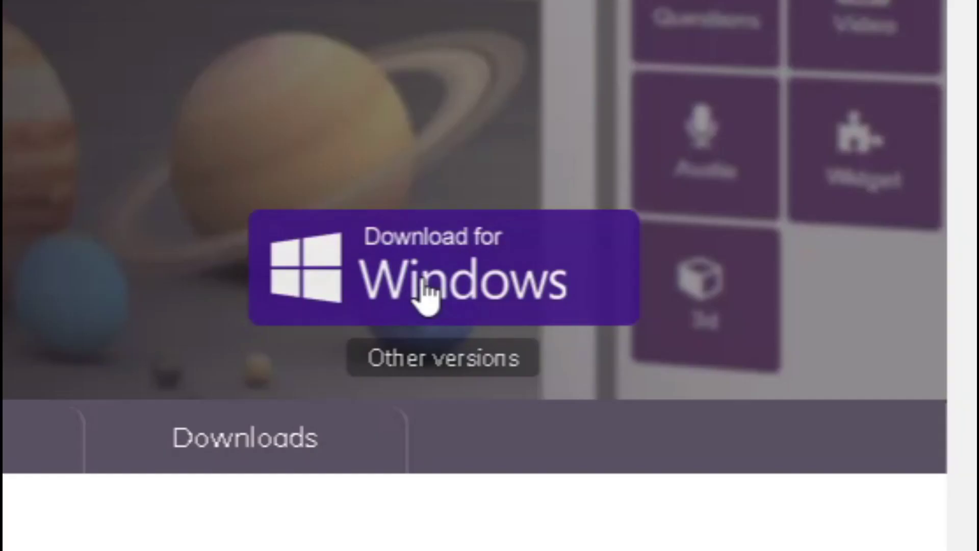
pyautogui.click(428, 296)
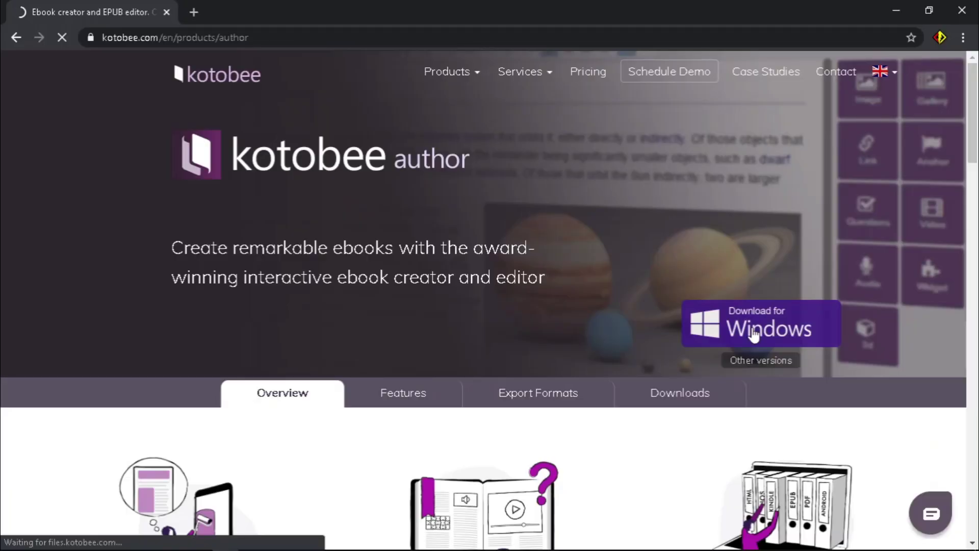
pyautogui.click(754, 334)
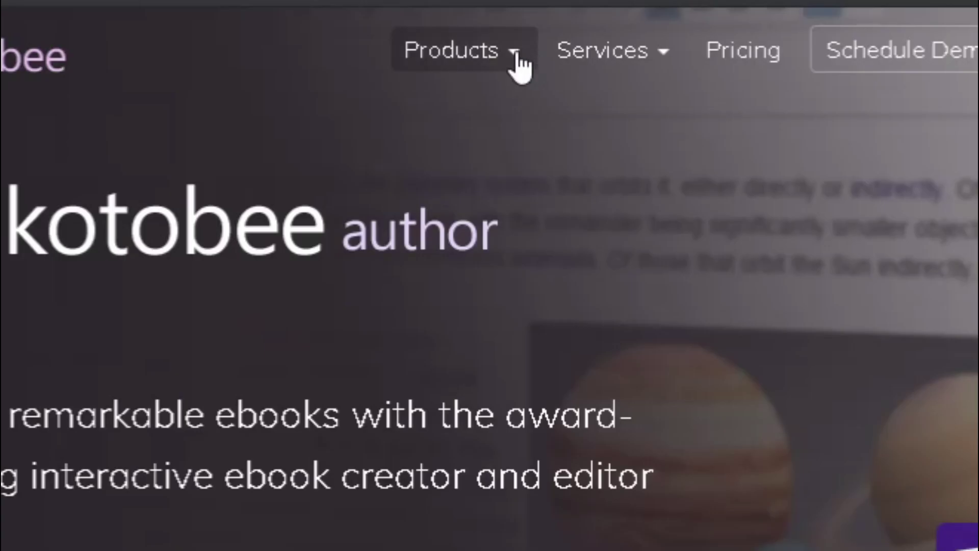
# From Products, open the Kotobee Reader page and download its Windows installer.
pyautogui.click(478, 73)
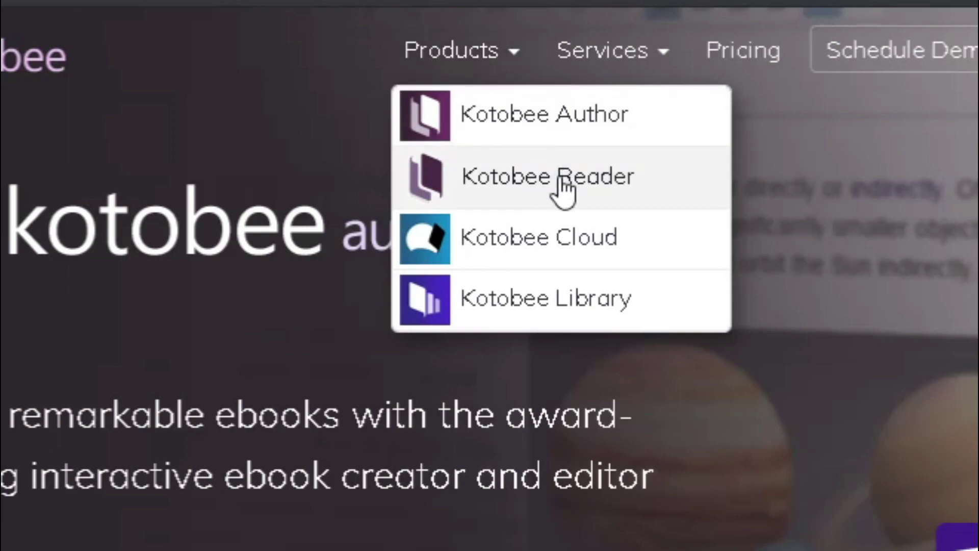
pyautogui.click(560, 191)
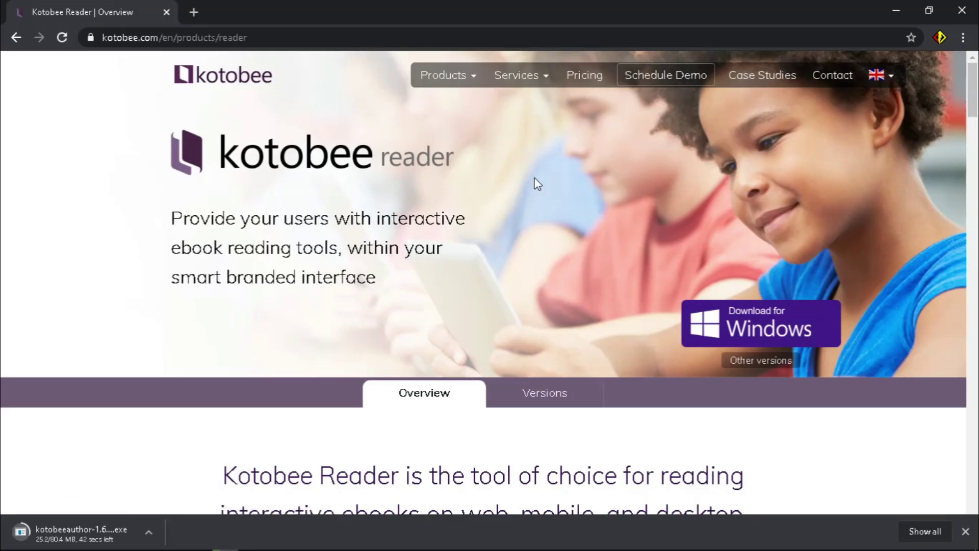
pyautogui.click(788, 331)
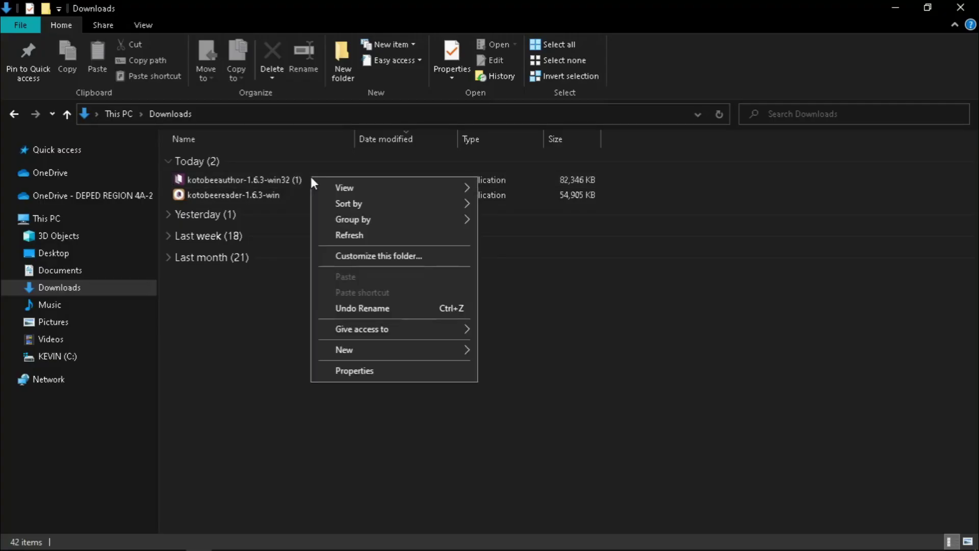
# Run the kotobeeauthor installer as administrator with English as the setup language.
pyautogui.click(296, 179)
pyautogui.doubleClick(295, 178)
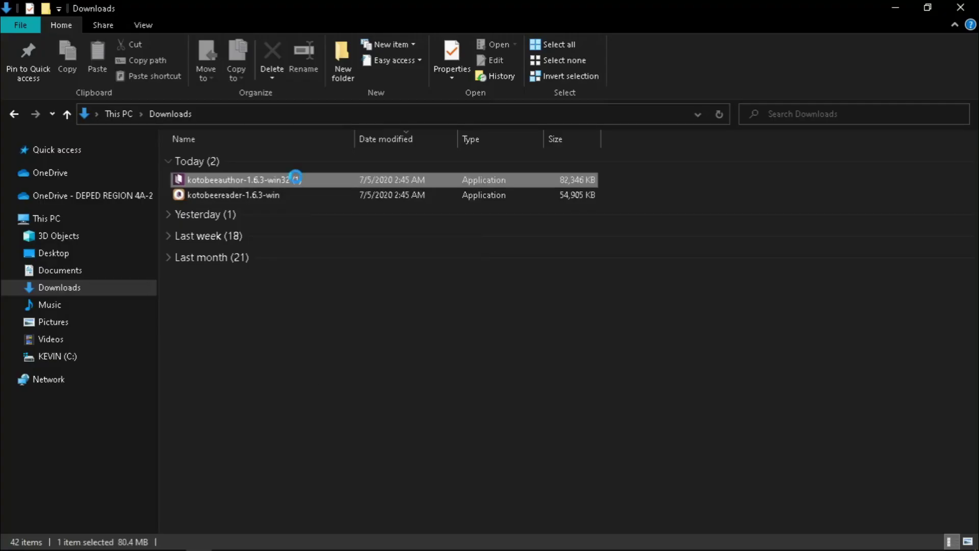
pyautogui.rightClick(296, 179)
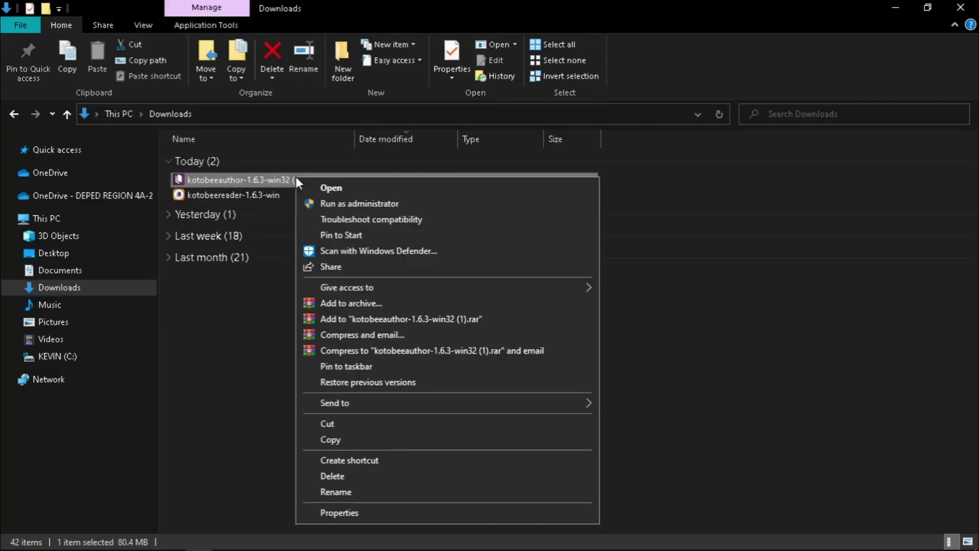
pyautogui.click(357, 204)
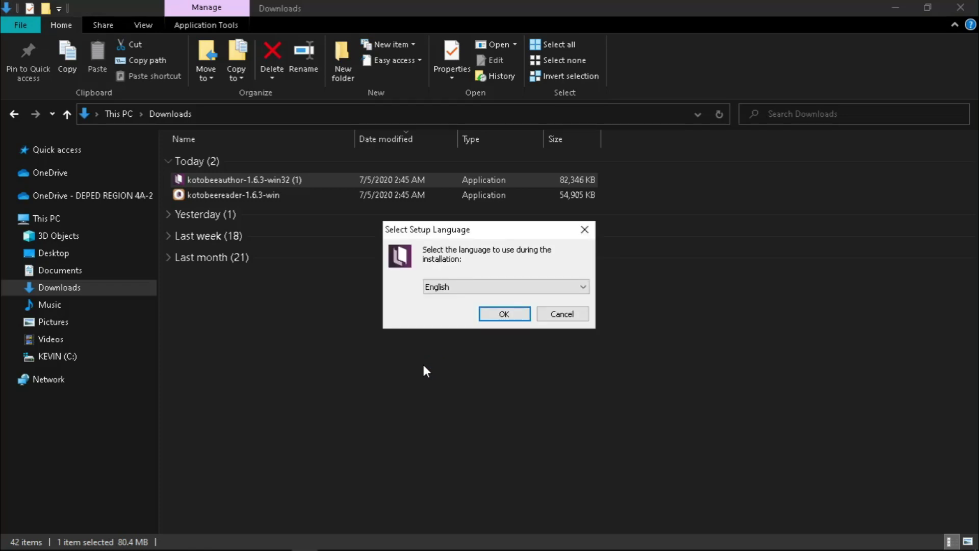
pyautogui.click(501, 312)
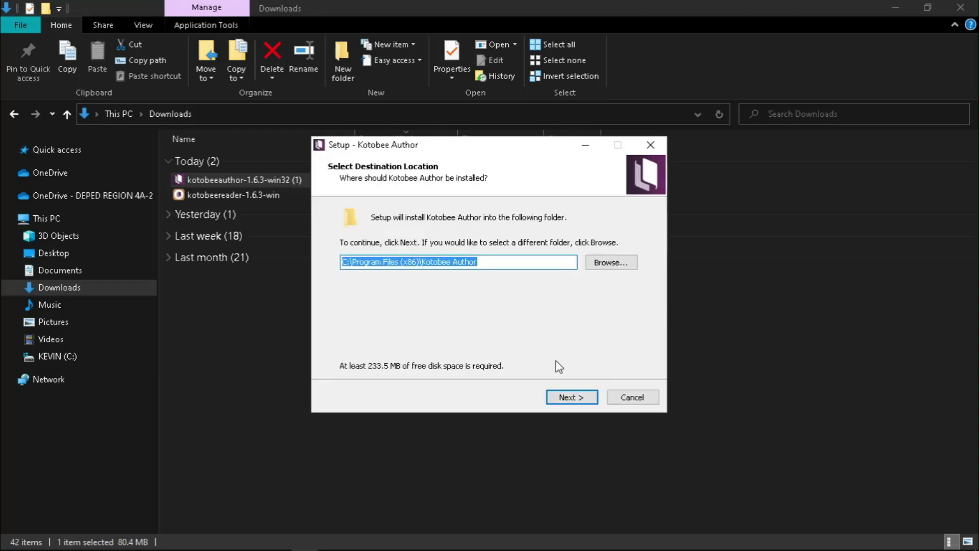
# Keep the default install and Start Menu folders, add a desktop shortcut, and install.
pyautogui.click(565, 397)
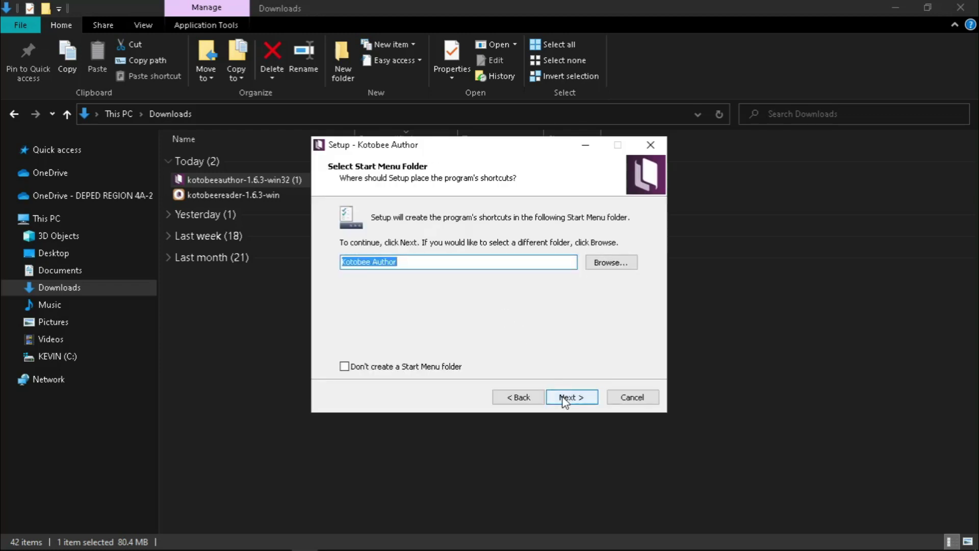
pyautogui.click(566, 397)
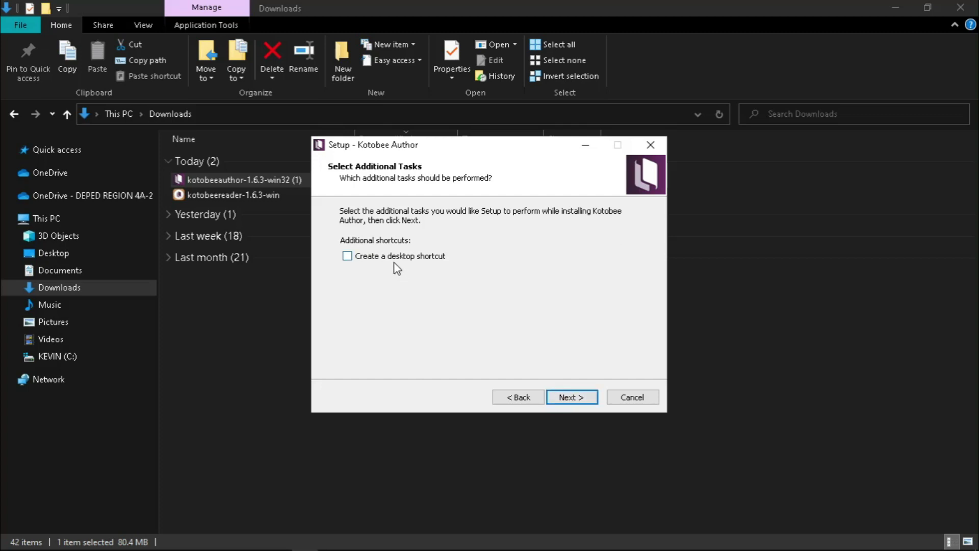
pyautogui.click(392, 261)
pyautogui.click(569, 395)
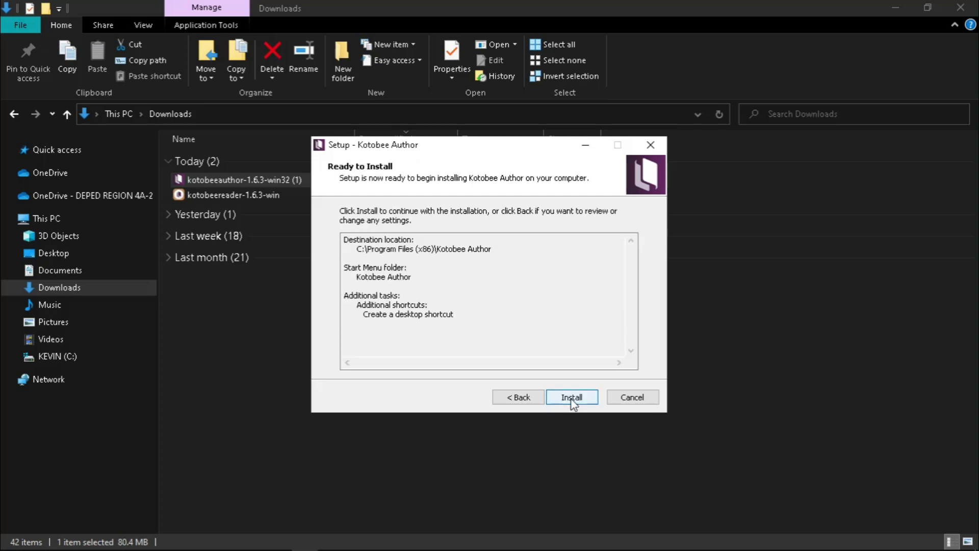
pyautogui.click(574, 401)
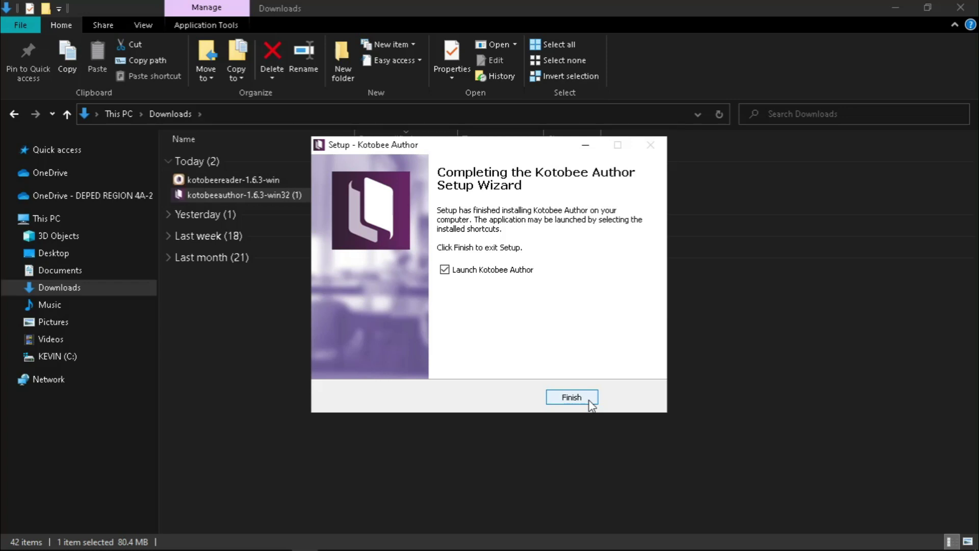
# Finish setup to launch Kotobee Author 1.6.3, then select the kotobeereader installer in Downloads.
pyautogui.click(590, 402)
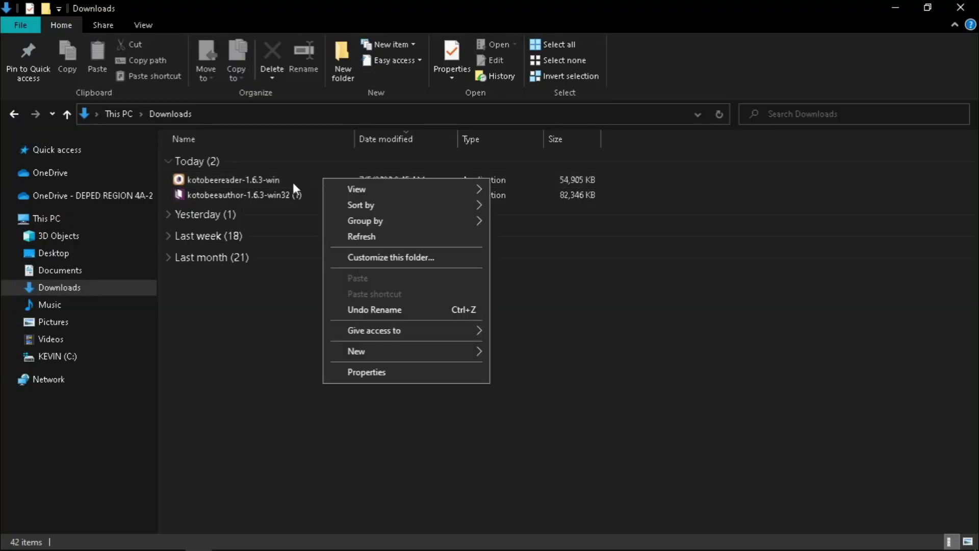
pyautogui.click(292, 182)
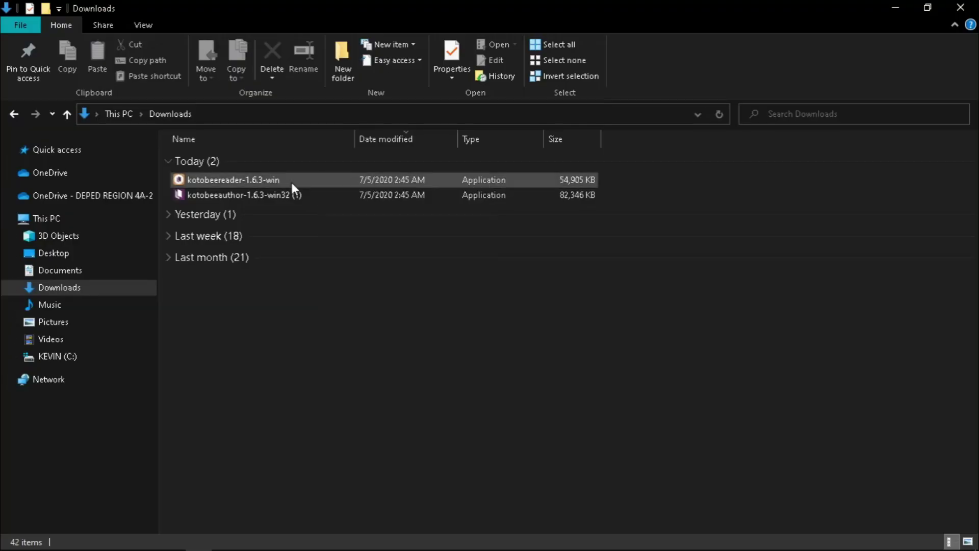
# Run the kotobeereader installer as administrator with English as the setup language.
pyautogui.rightClick(292, 183)
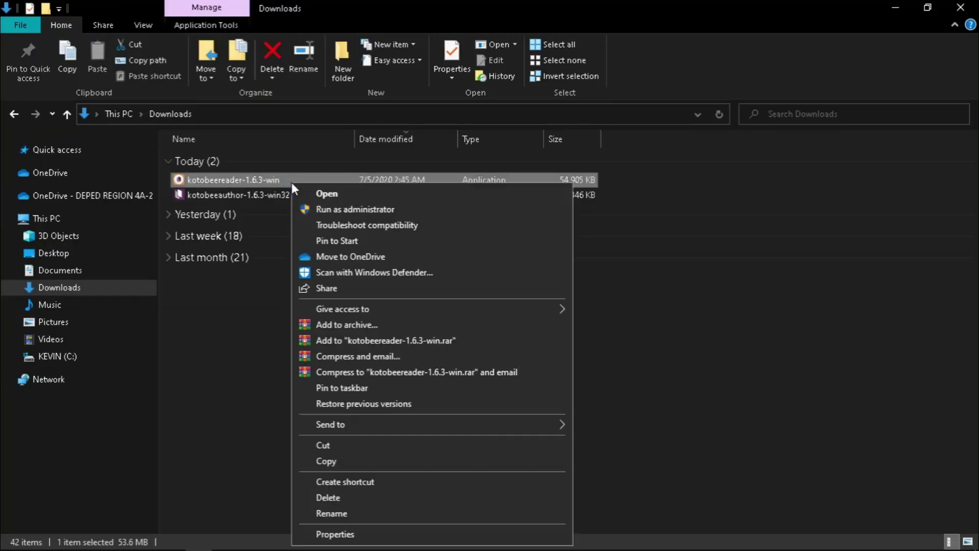
pyautogui.click(356, 215)
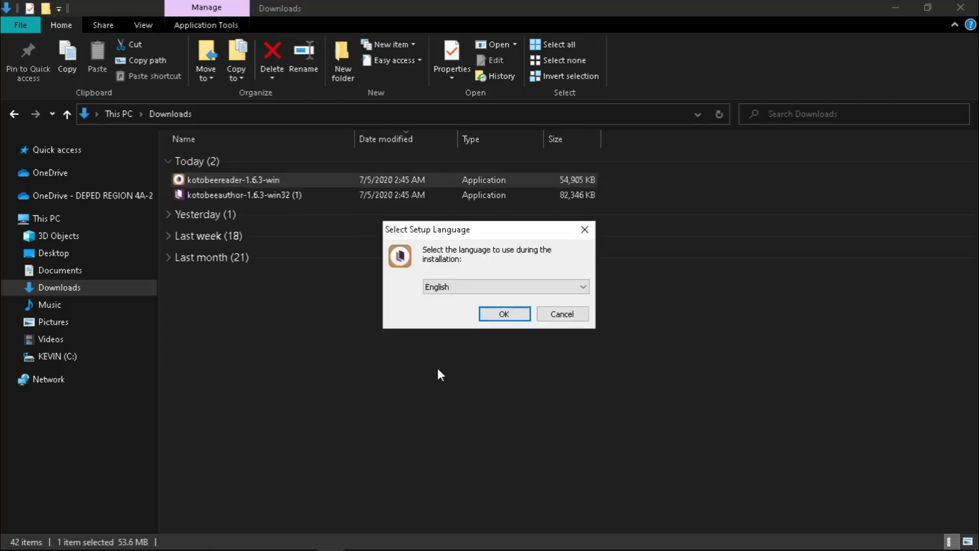
pyautogui.click(504, 317)
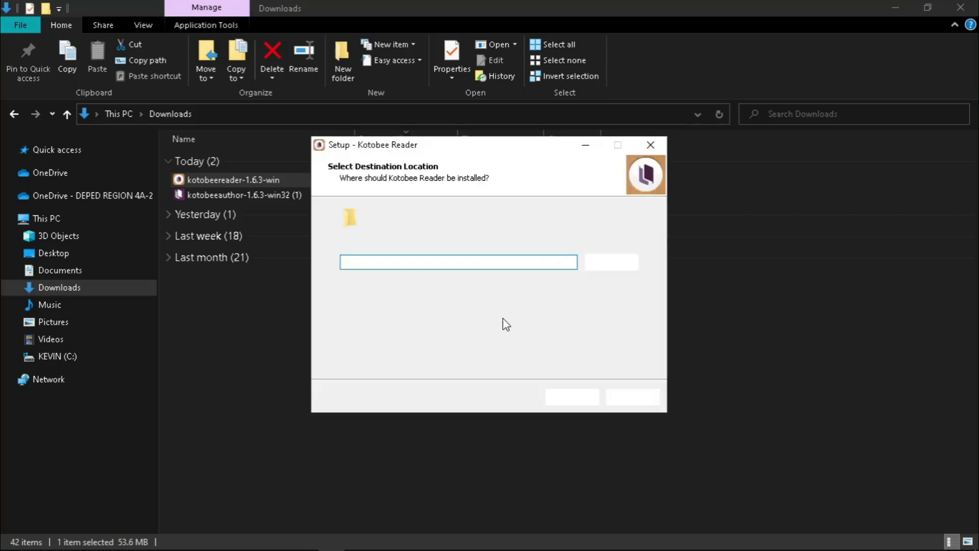
# Keep the default folders, add a desktop shortcut, install, and launch Kotobee Reader.
pyautogui.click(564, 403)
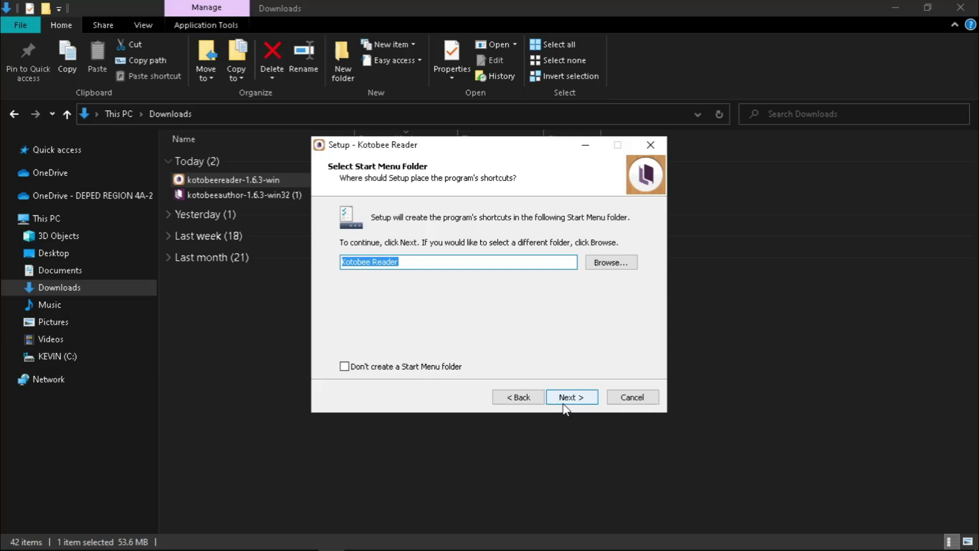
pyautogui.click(564, 403)
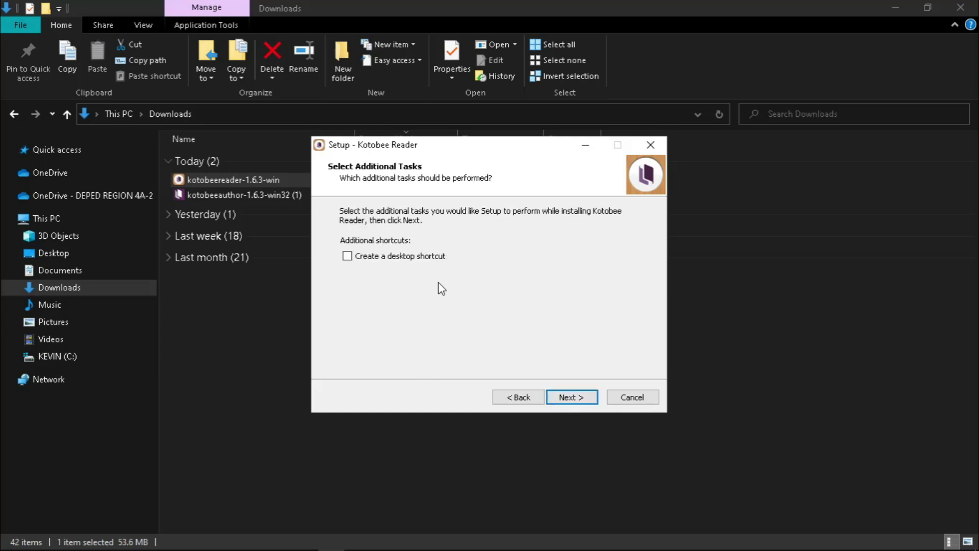
pyautogui.click(423, 261)
pyautogui.click(563, 399)
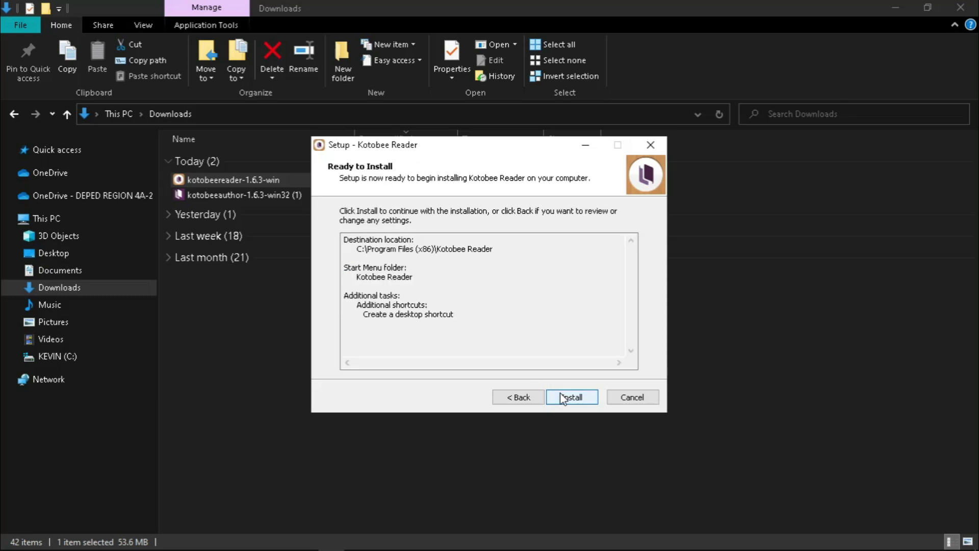
pyautogui.click(562, 399)
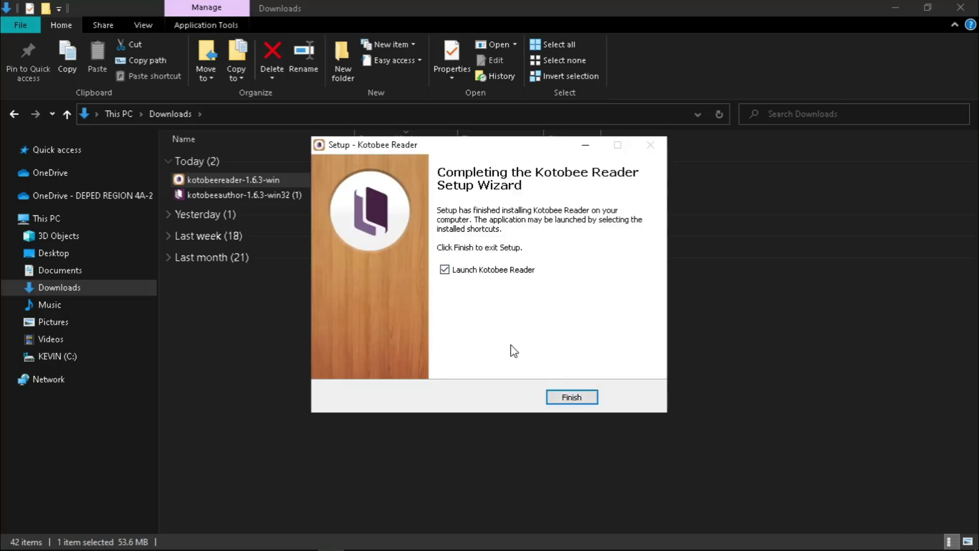
pyautogui.click(582, 397)
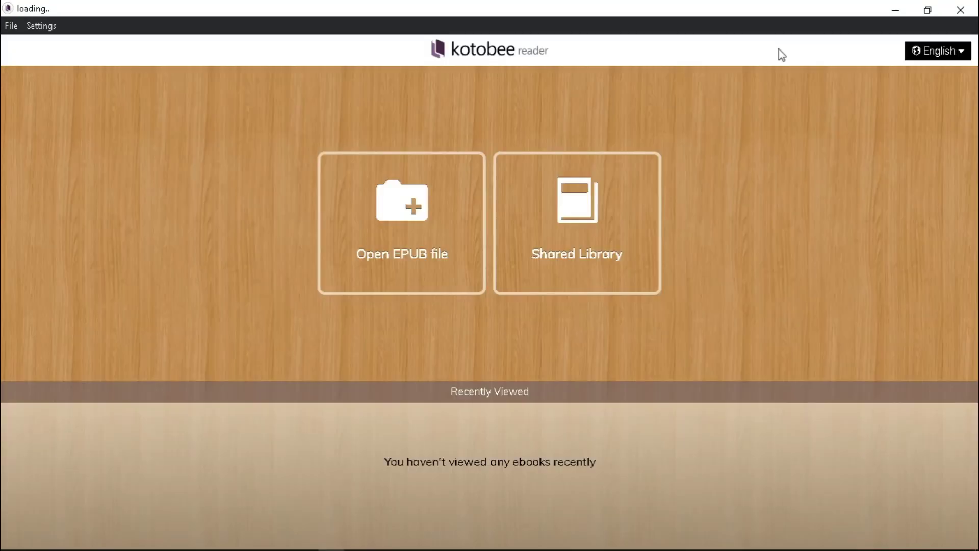
# Switch to the Chrome tab showing Kotobee Reader on Google Play.
pyautogui.click(896, 10)
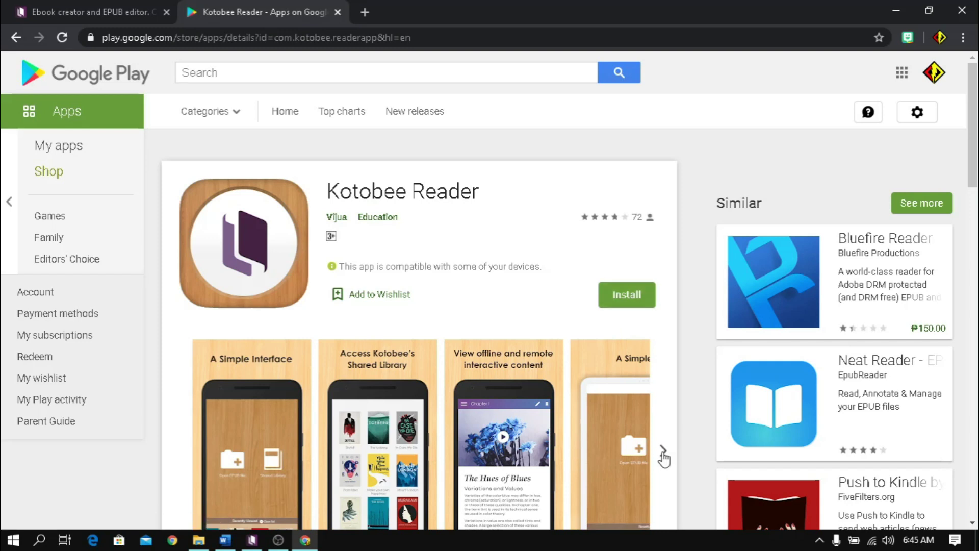
# Scroll to the Kotobee Reader description and advance the screenshot carousel one image.
pyautogui.scroll(-2, 647, 308)
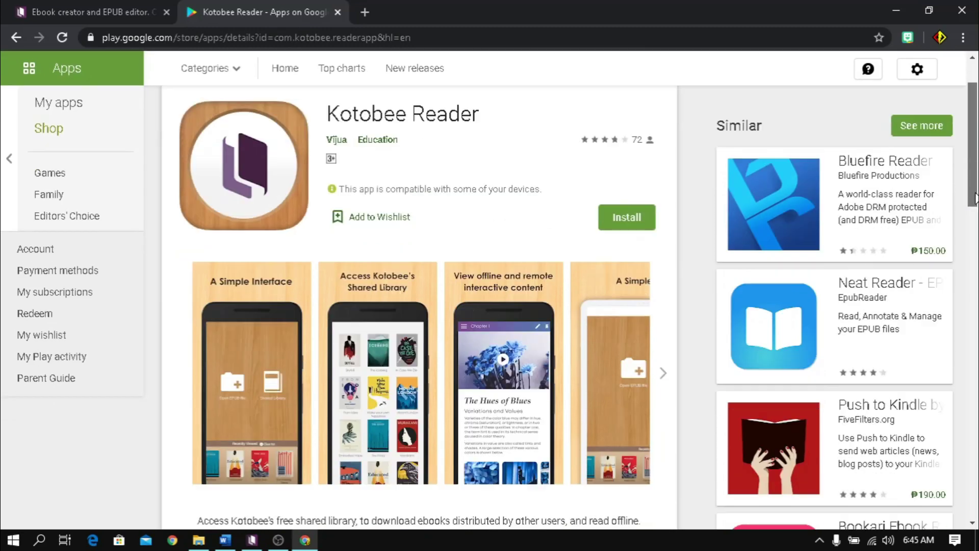
pyautogui.click(664, 321)
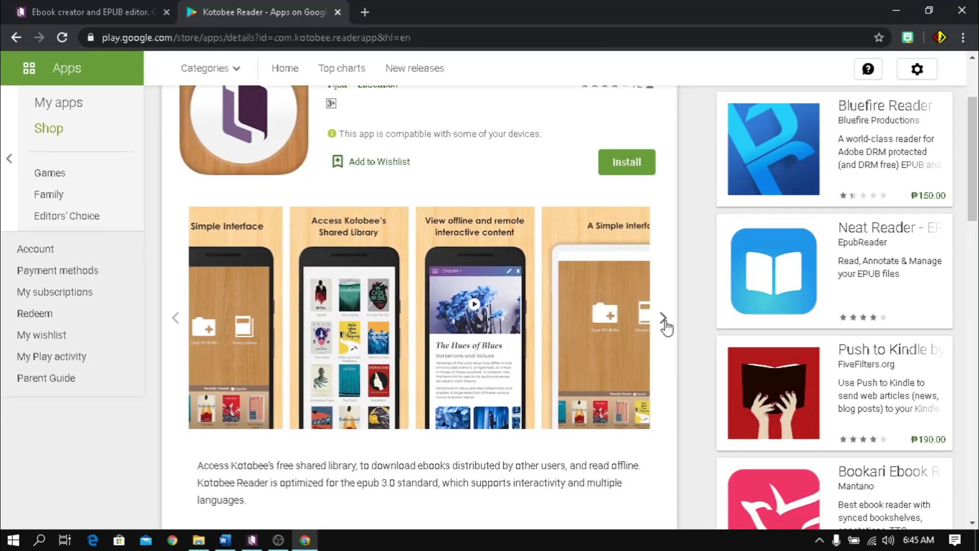